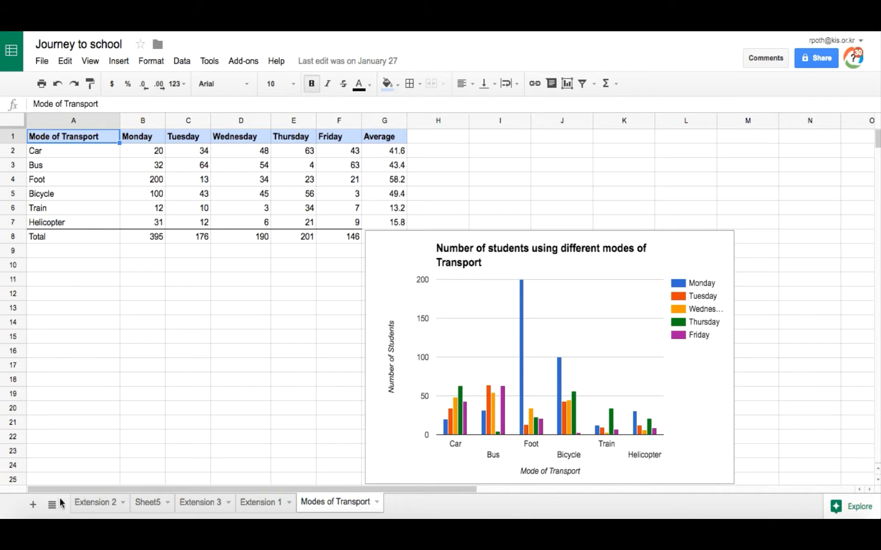
Add a new sheet to the workbook and rename it "Modes of transport 2"
left_click(33, 508)
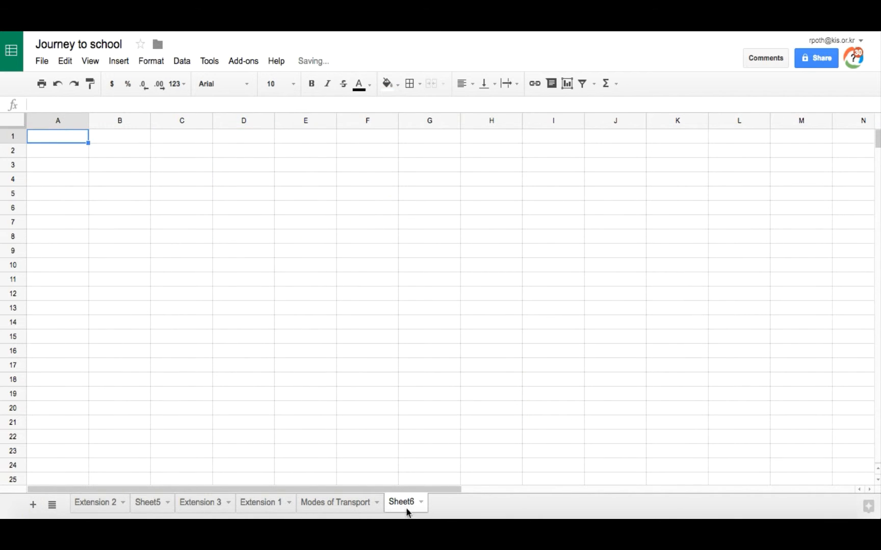
left_click(422, 504)
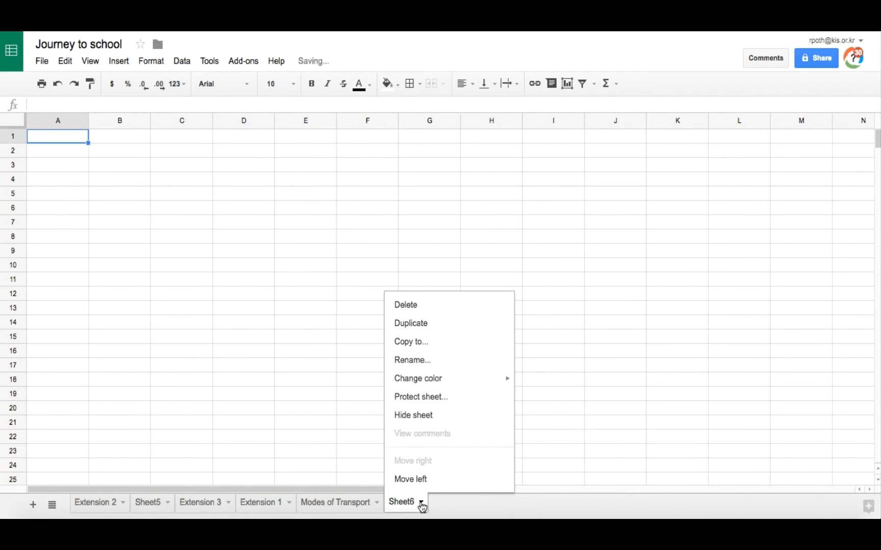
left_click(443, 364)
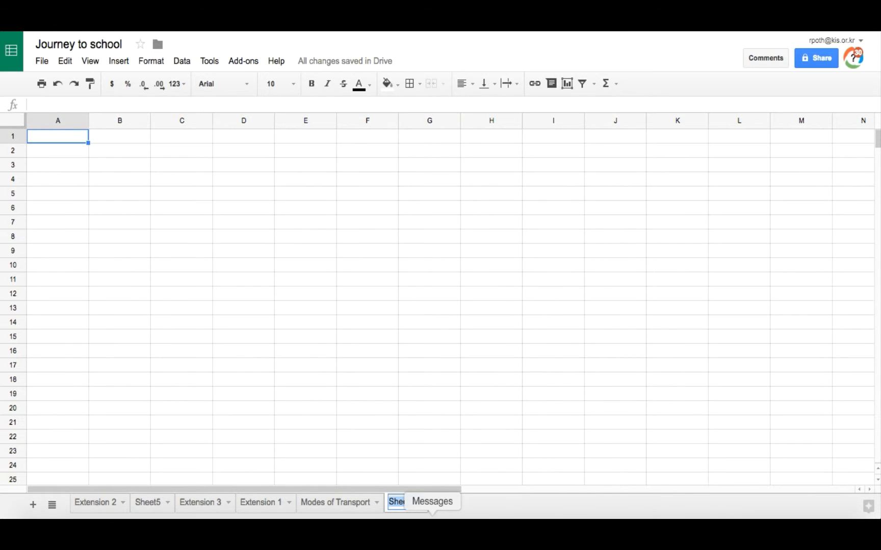
type("Modes of transport 2")
left_click(53, 138)
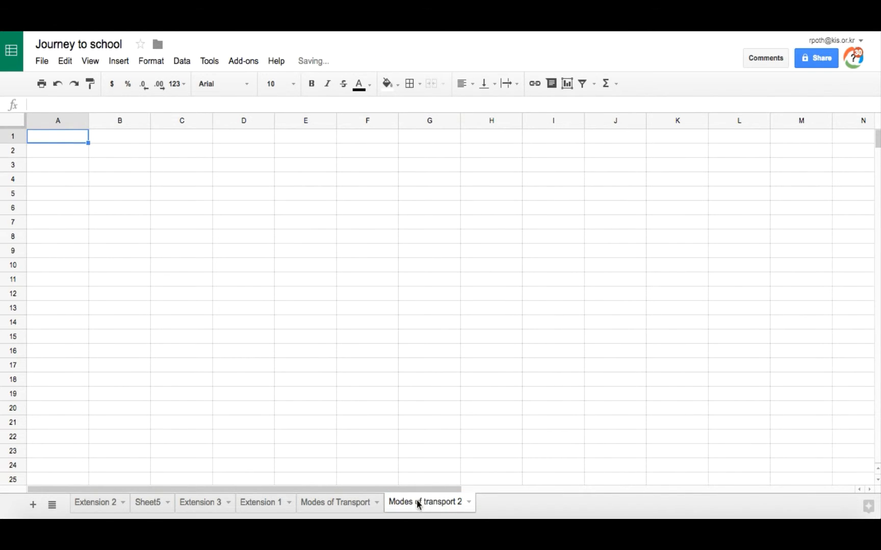
Check the headings on the Modes of Transport sheet and enter "Mode of Transport" in cell A1 of the new sheet
left_click(342, 504)
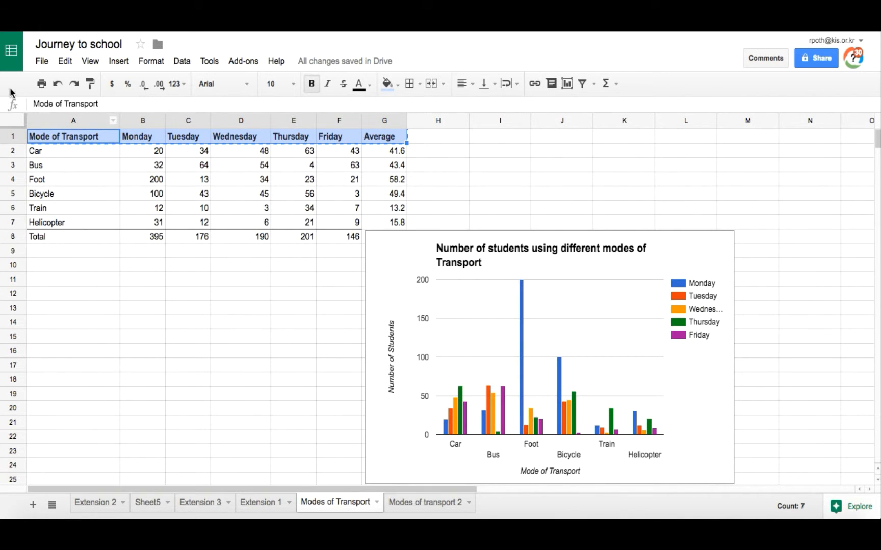
left_click(426, 505)
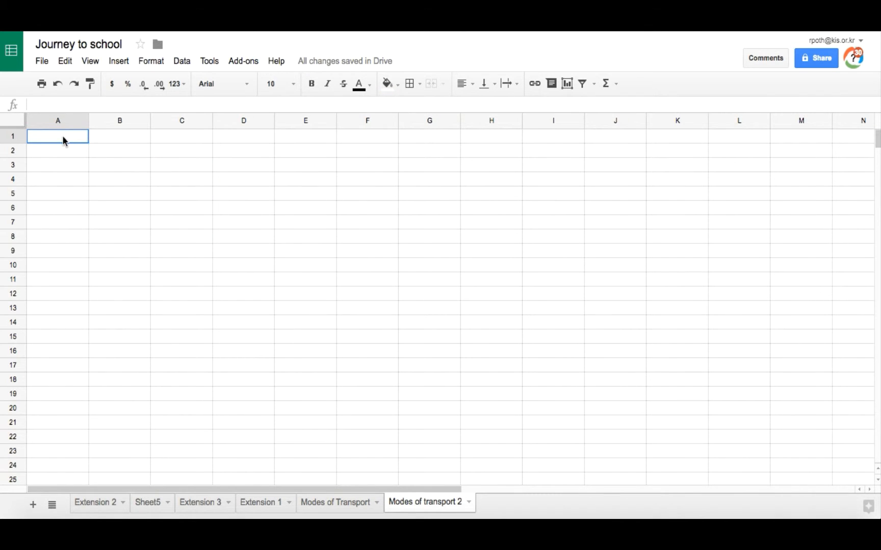
type("Mode of Transport")
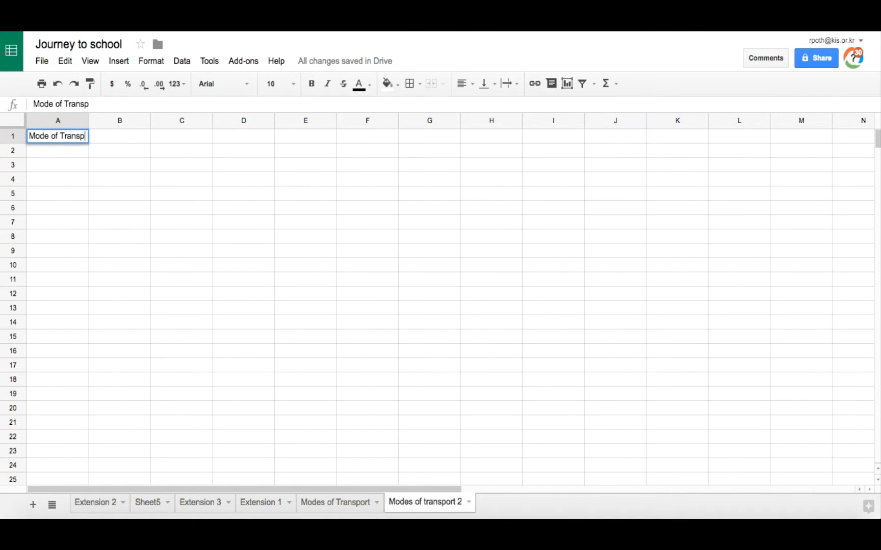
key("Tab")
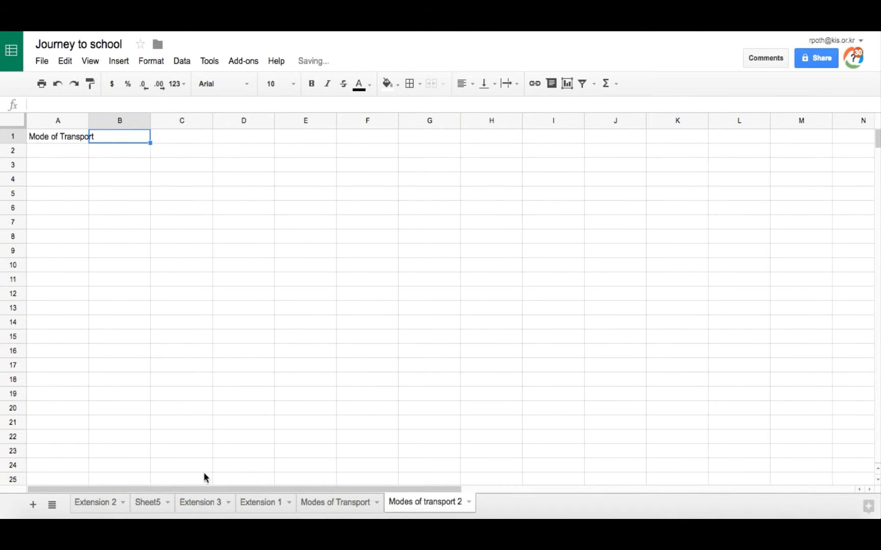
Enter Monday in B1 and Tuesday in C1, and extend the weekday series to Friday in F1
left_click(340, 503)
left_click(429, 505)
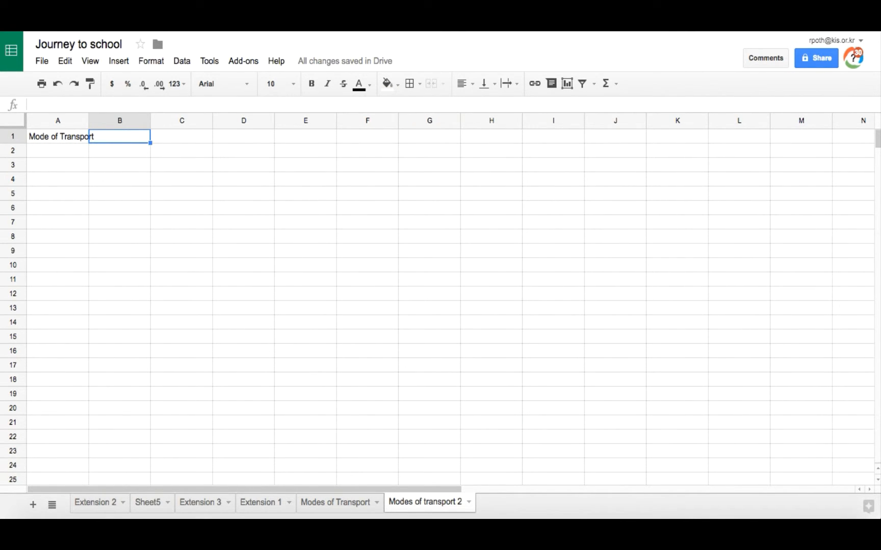
type("Monday")
key("Tab")
type("Tuesday")
key("Tab")
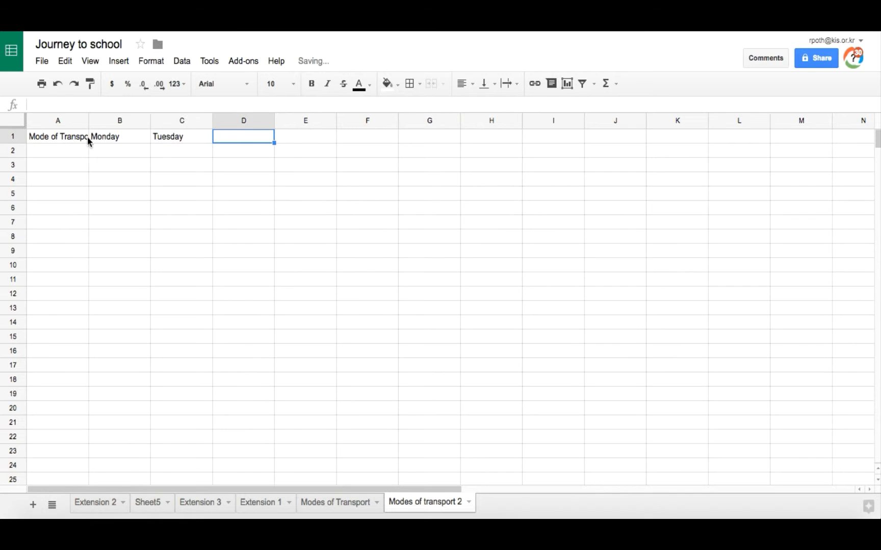
left_click_drag(111, 136, 168, 138)
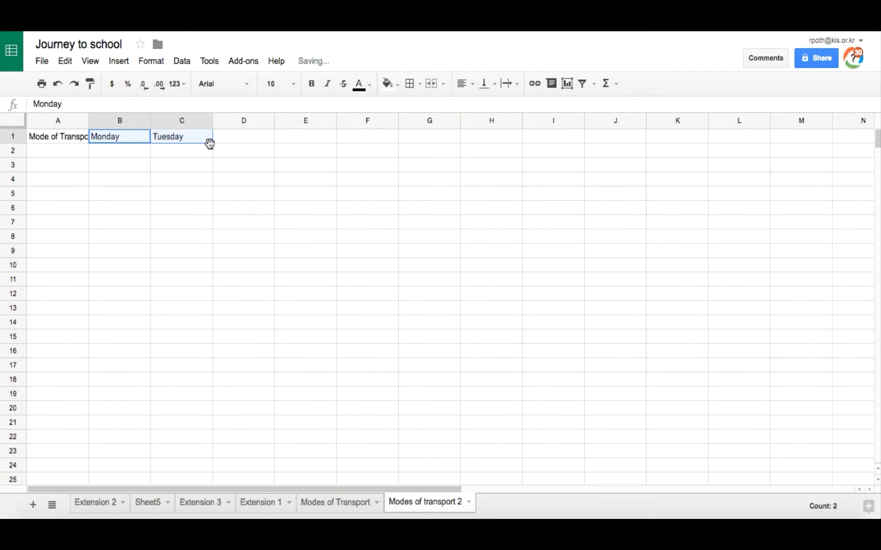
left_click_drag(368, 144, 369, 147)
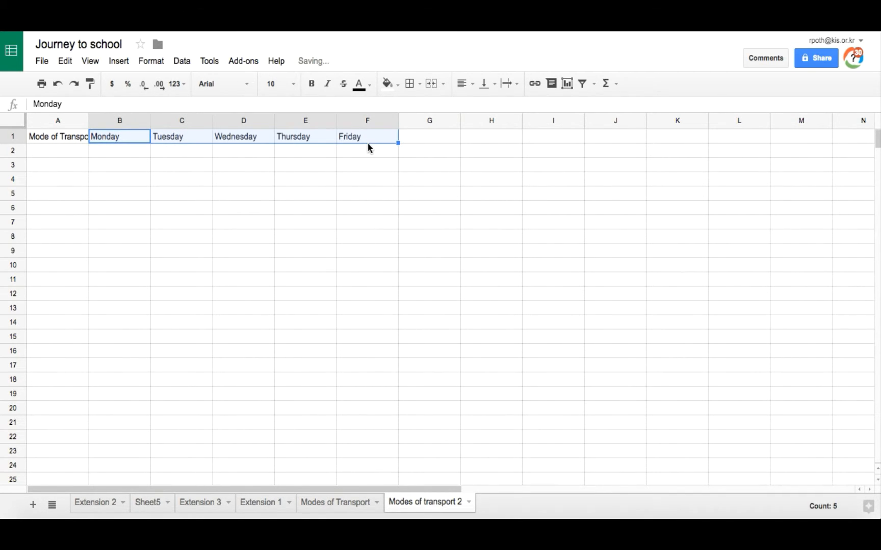
Enter the heading "Average" in cell G1 after the weekday headings
left_click(431, 135)
type("A")
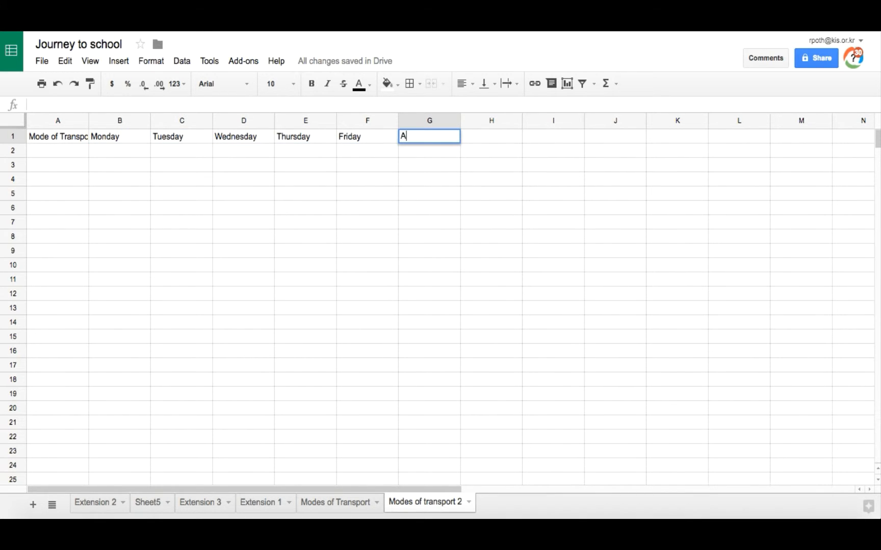
type("verage")
left_click(341, 173)
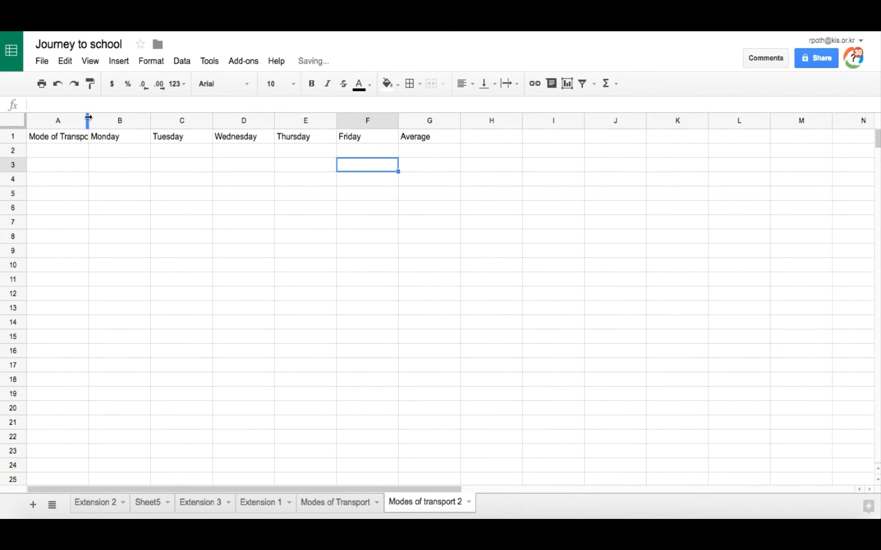
Widen column A to fit its heading and format the header row A1:G1 as bold with a light blue fill
left_click_drag(89, 118, 443, 137)
left_click(310, 85)
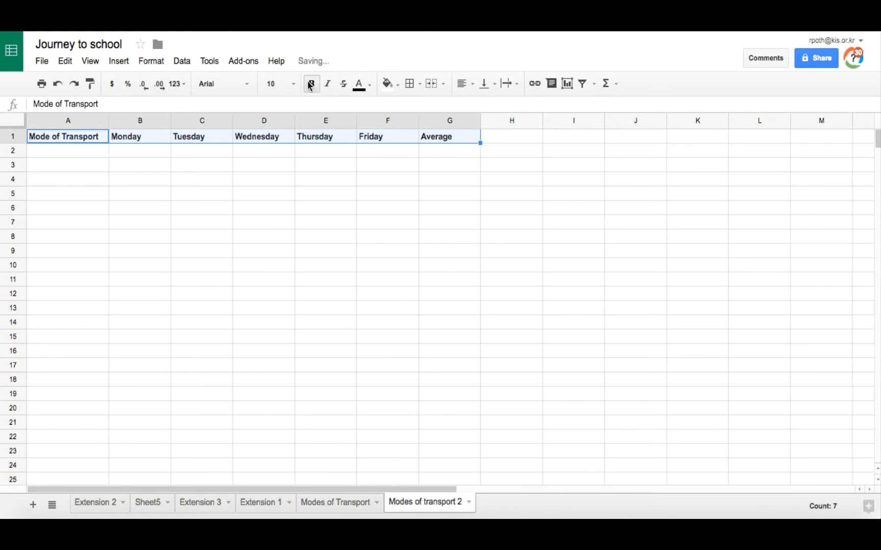
left_click(399, 85)
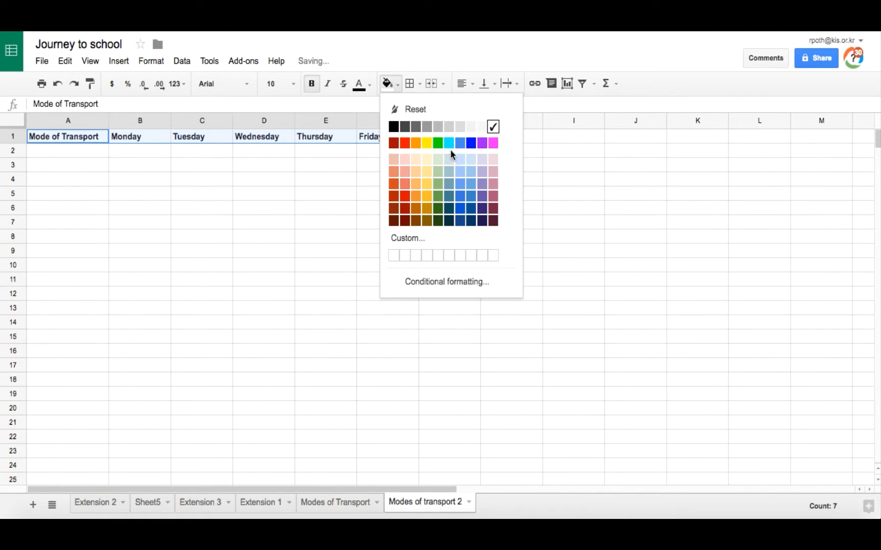
left_click(459, 162)
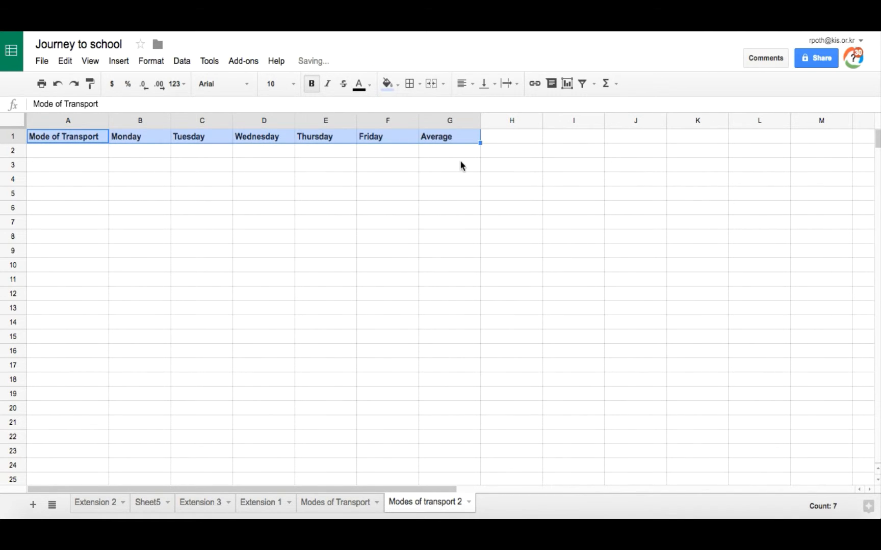
Enter the row labels Car, Bus, Foot, Train, Bicycle, Helicopter and Total in A2:A8
left_click(78, 153)
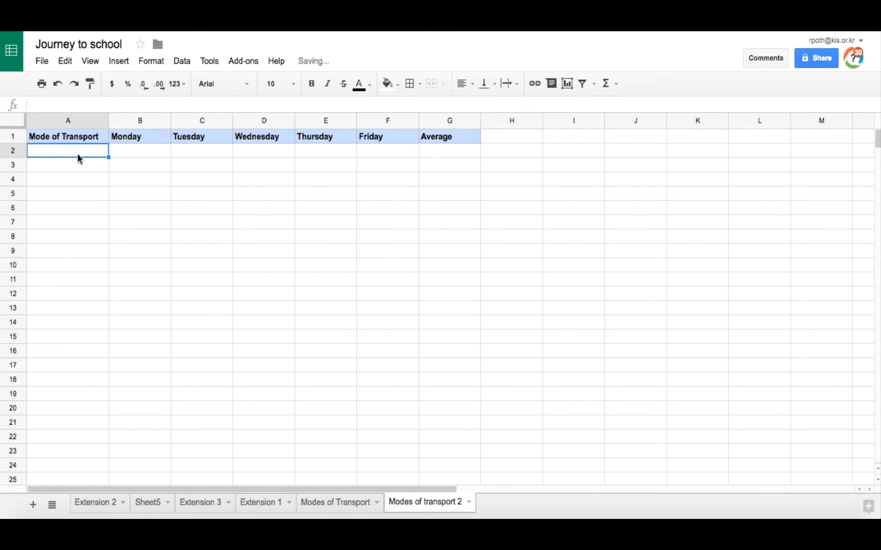
left_click(342, 504)
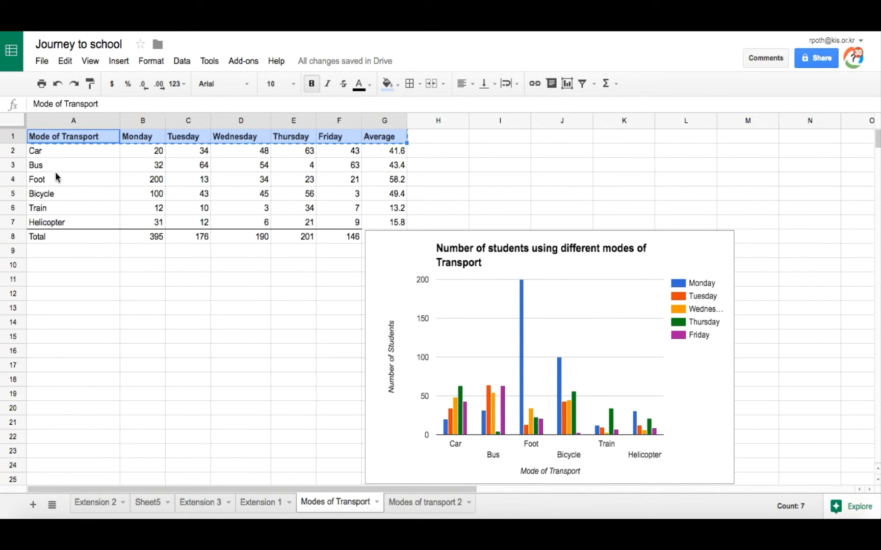
left_click(431, 504)
key("Return")
type("Tot")
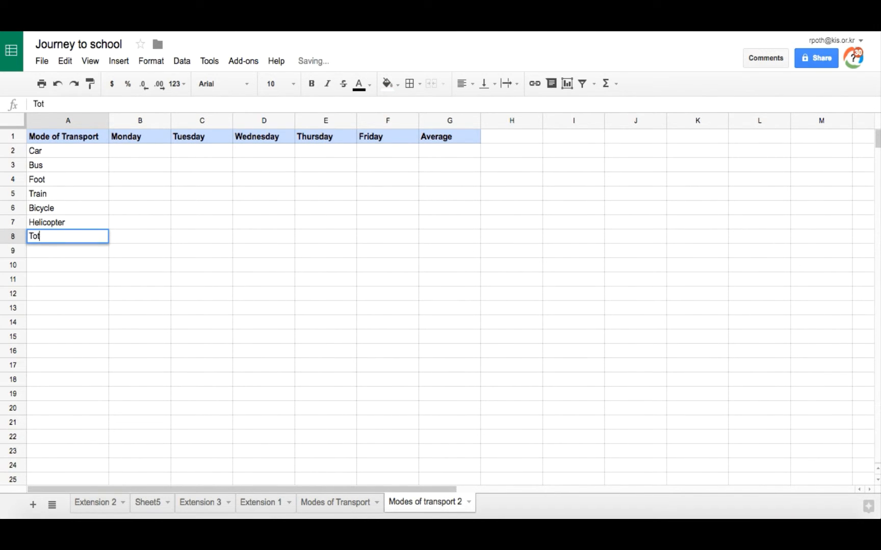
type("al")
Add a top border across the Total row, from A8 to G8, as on the Modes of Transport sheet
left_click(329, 505)
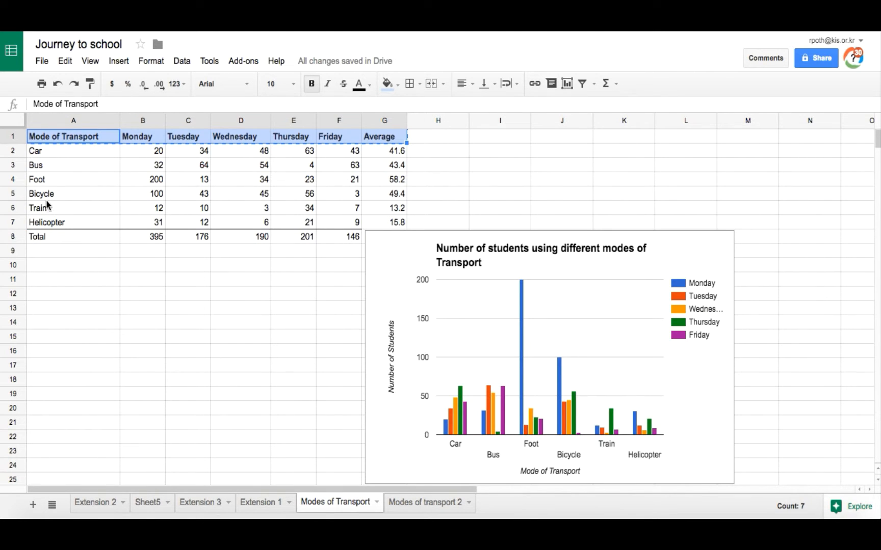
left_click(428, 506)
left_click_drag(53, 234, 447, 244)
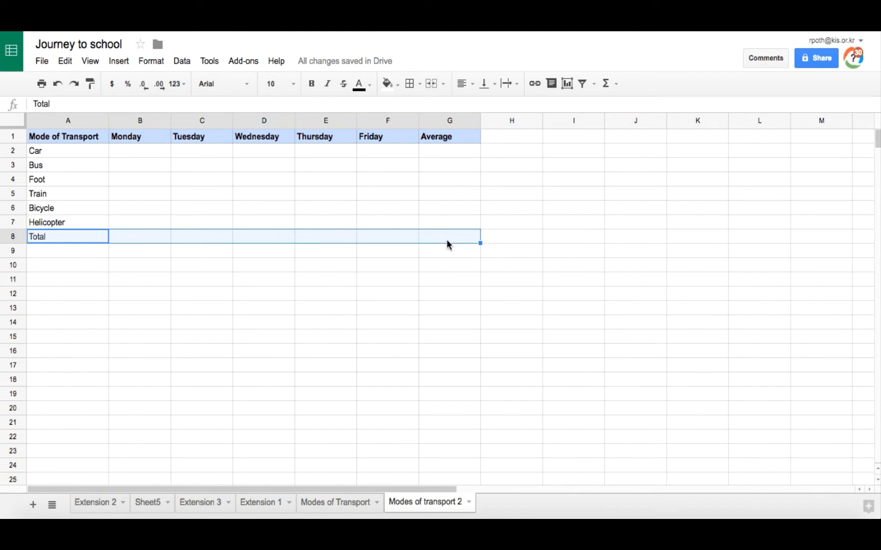
left_click(419, 84)
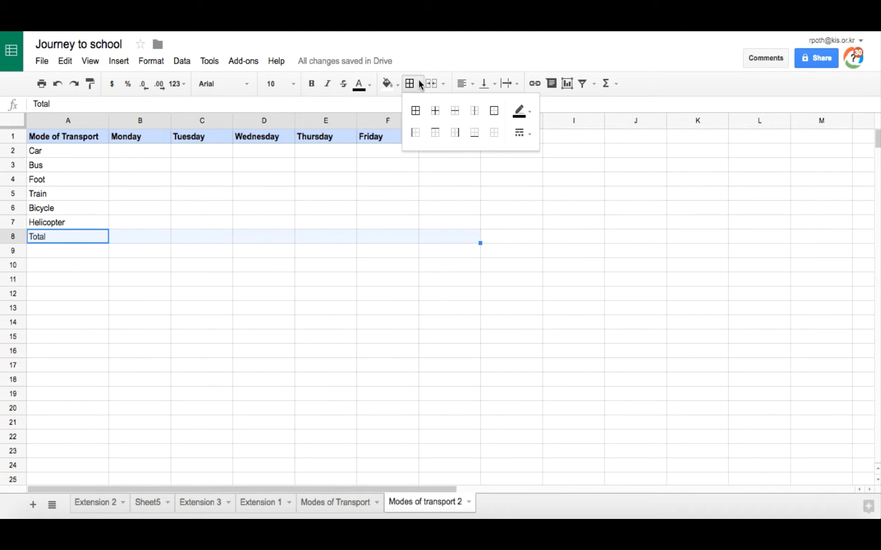
left_click(434, 134)
left_click(198, 294)
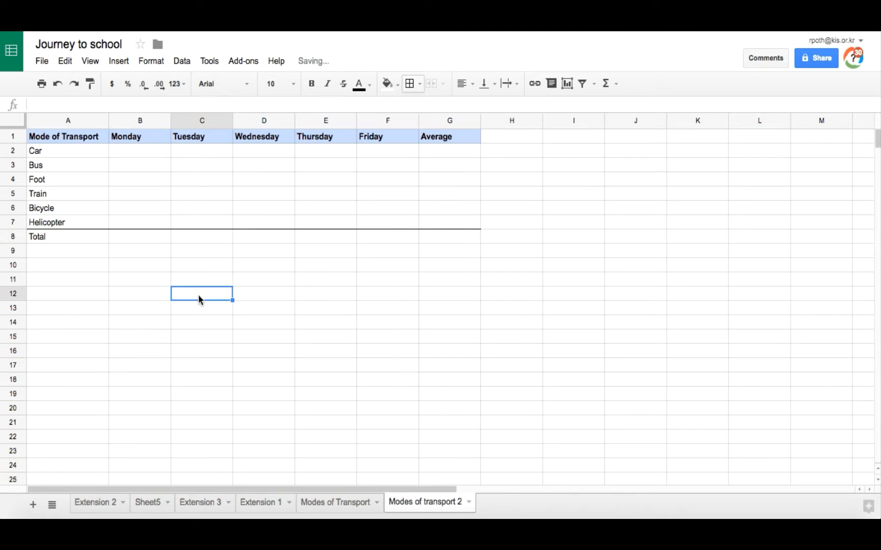
Fill B2:F7 with the Monday-to-Friday student numbers copied from the Modes of Transport sheet
left_click(139, 151)
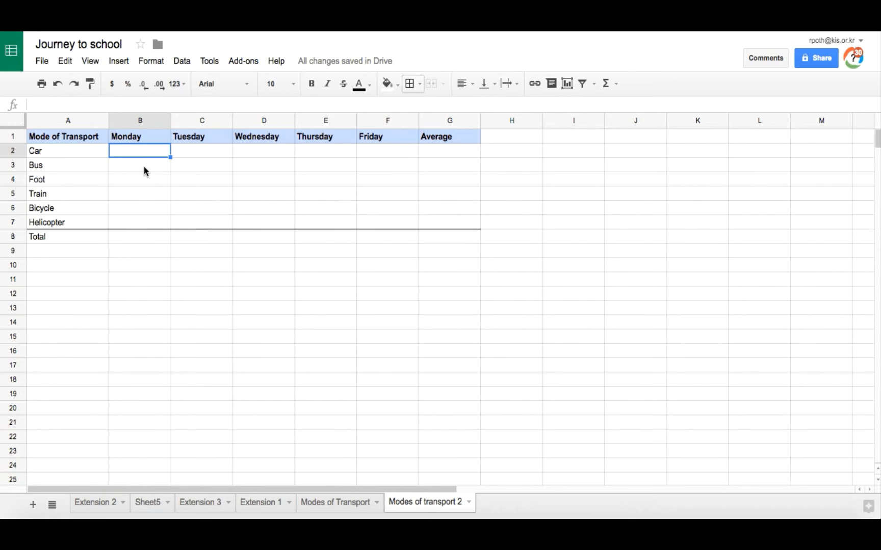
type("34")
key("Return")
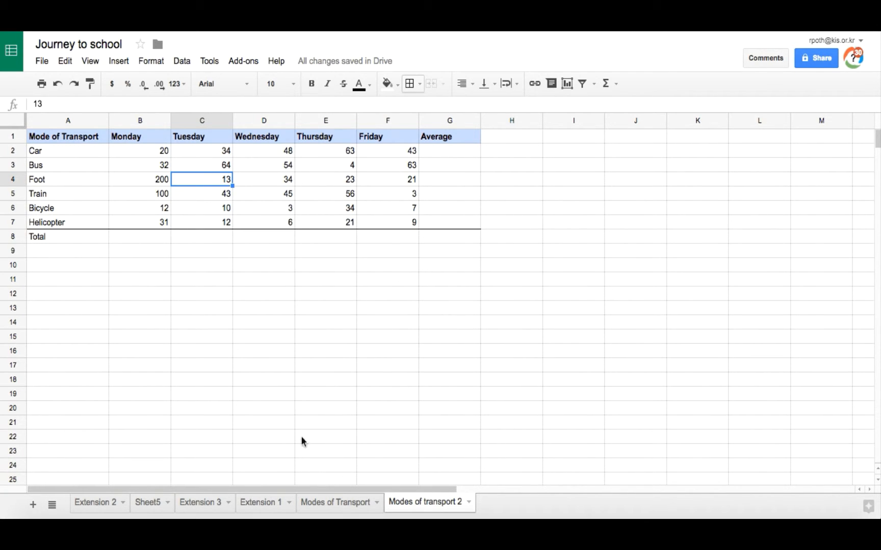
Compare with the Modes of Transport sheet and narrow columns B to G together to an equal, more compact width
left_click(336, 515)
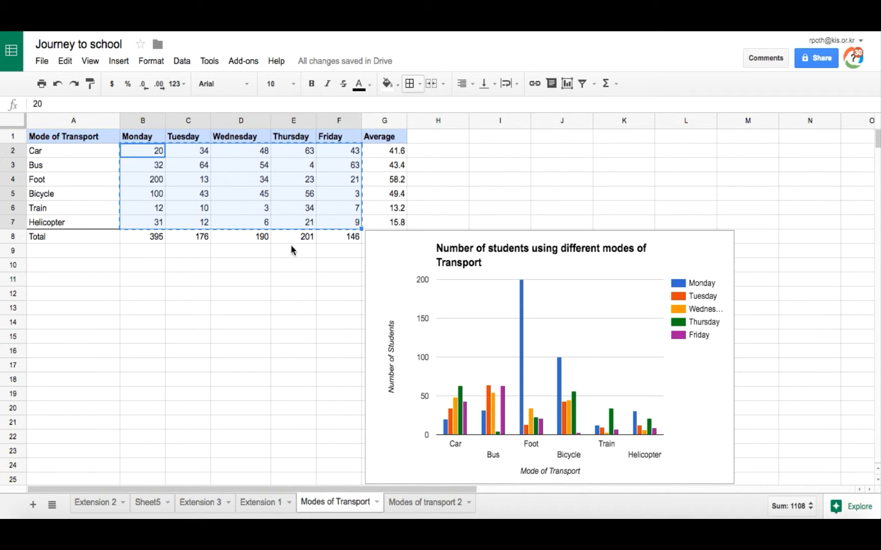
left_click(415, 504)
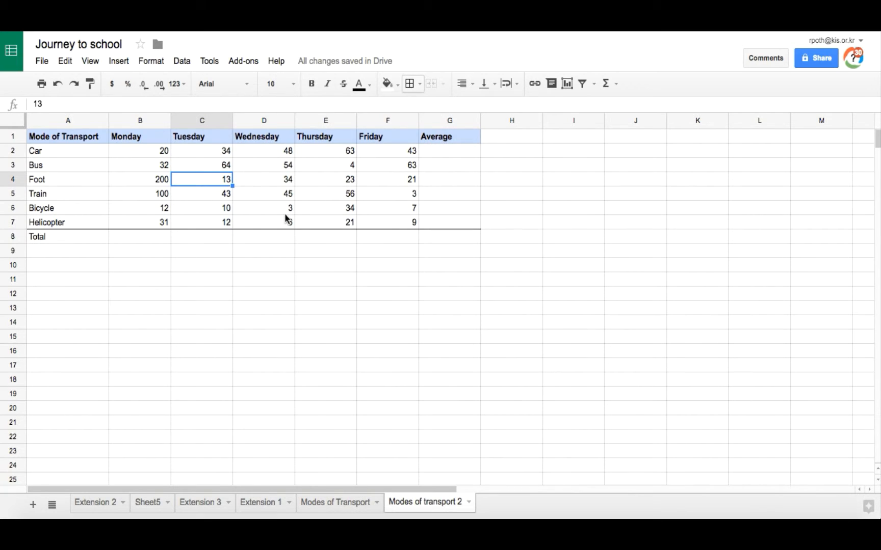
left_click(136, 121)
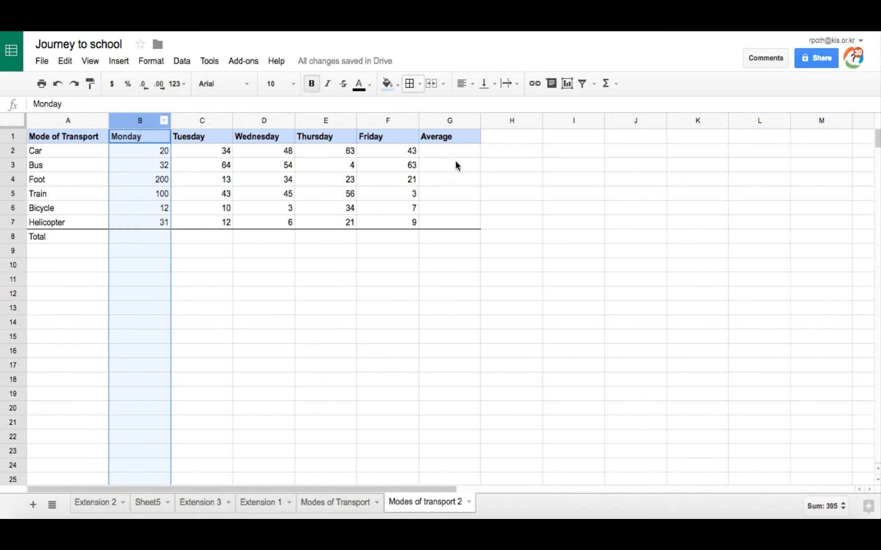
left_click(453, 121, "shift")
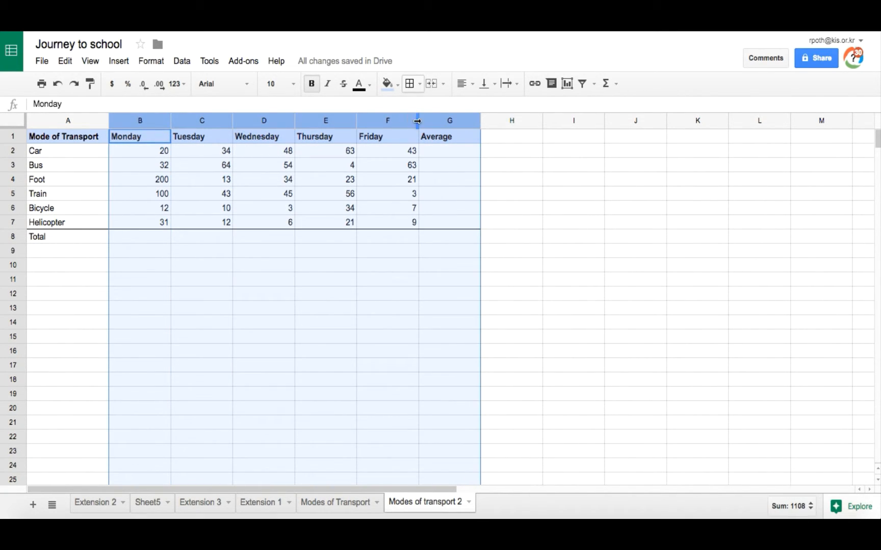
left_click_drag(417, 121, 393, 121)
left_click(252, 164)
Widen column D so that the whole Wednesday heading fits
left_click(205, 120)
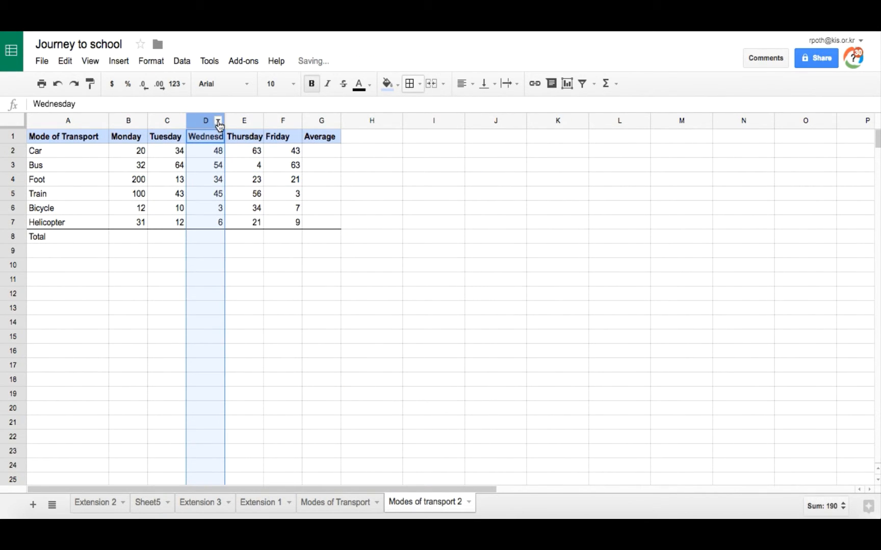
left_click_drag(224, 121, 244, 121)
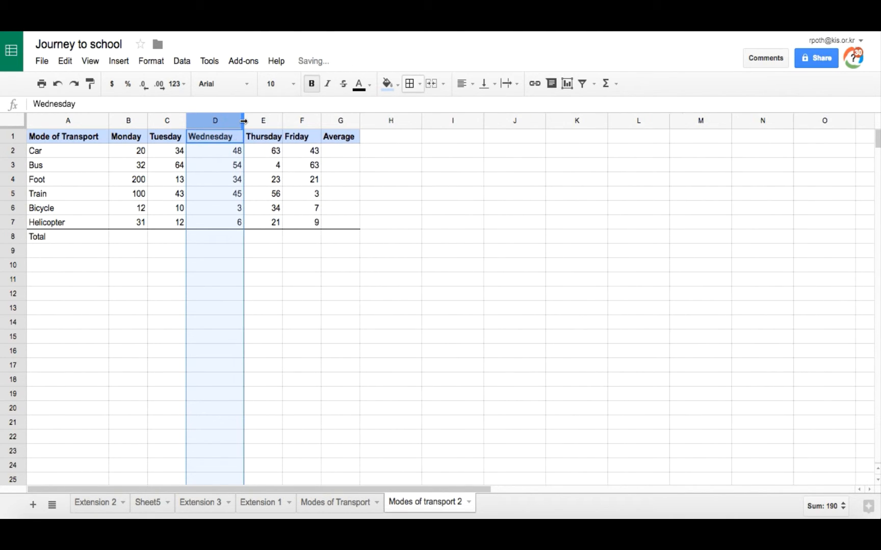
left_click(223, 236)
Enter the formula =sum(B2:B7) in B8 to total Monday's student numbers
left_click(126, 237)
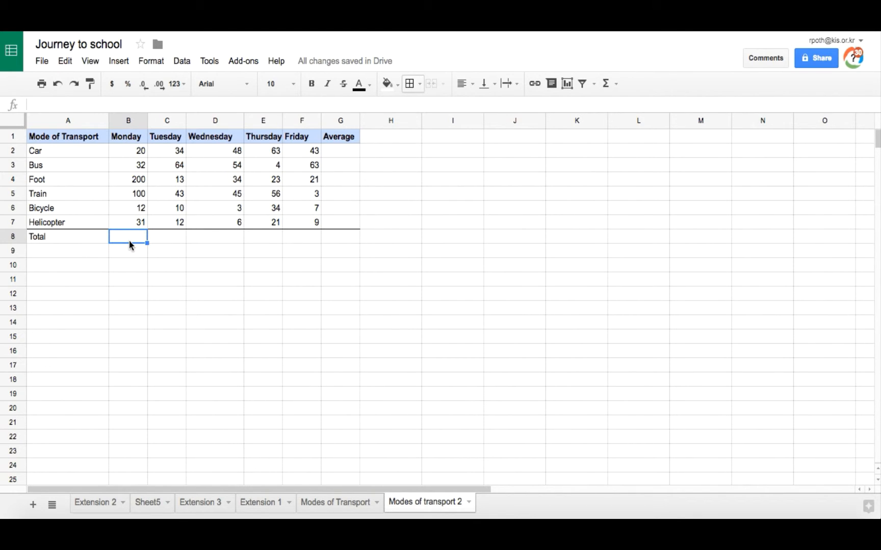
type("=sum")
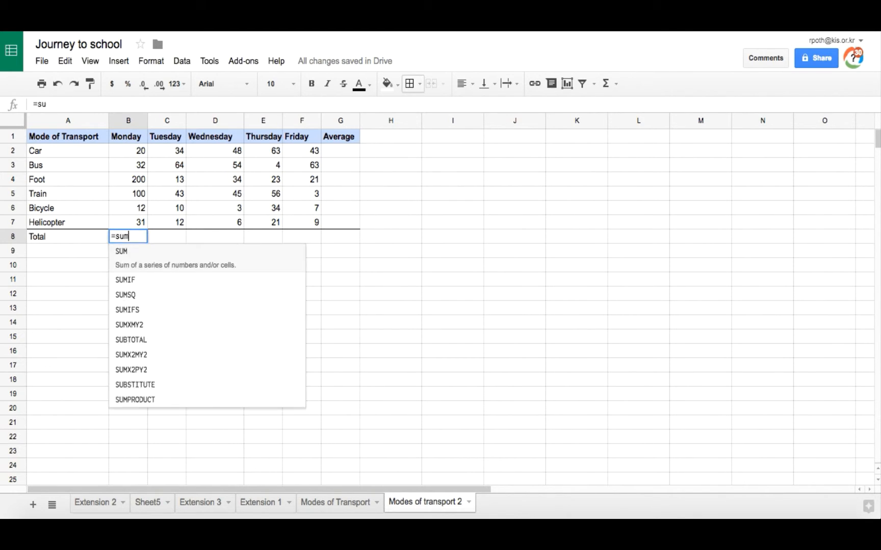
type("(")
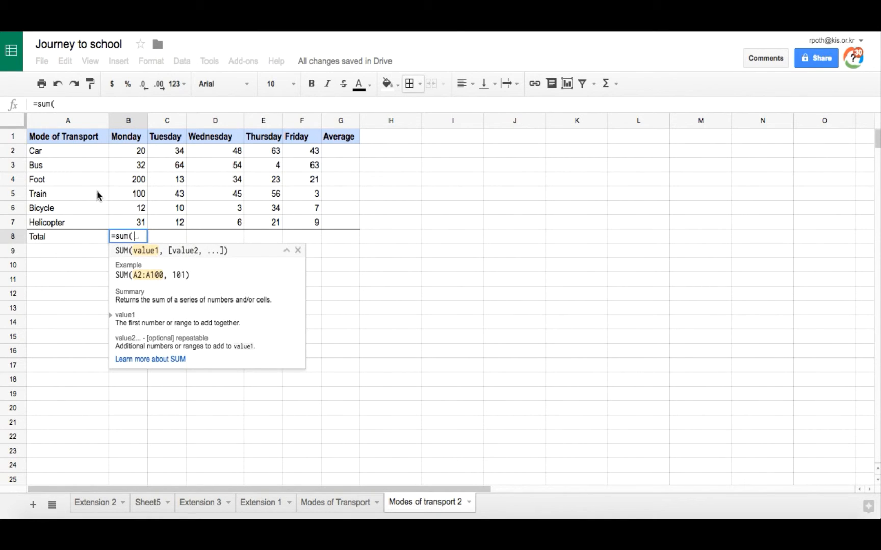
left_click_drag(126, 150, 126, 226)
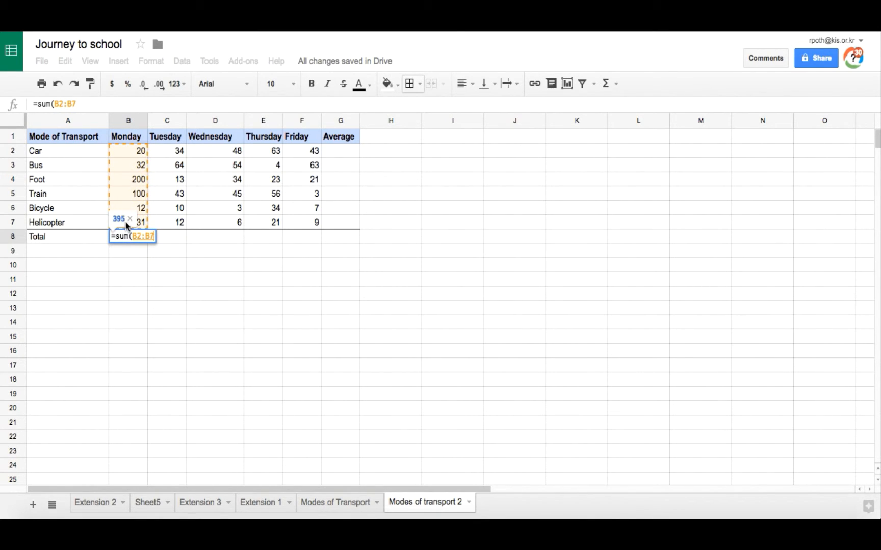
key("Return")
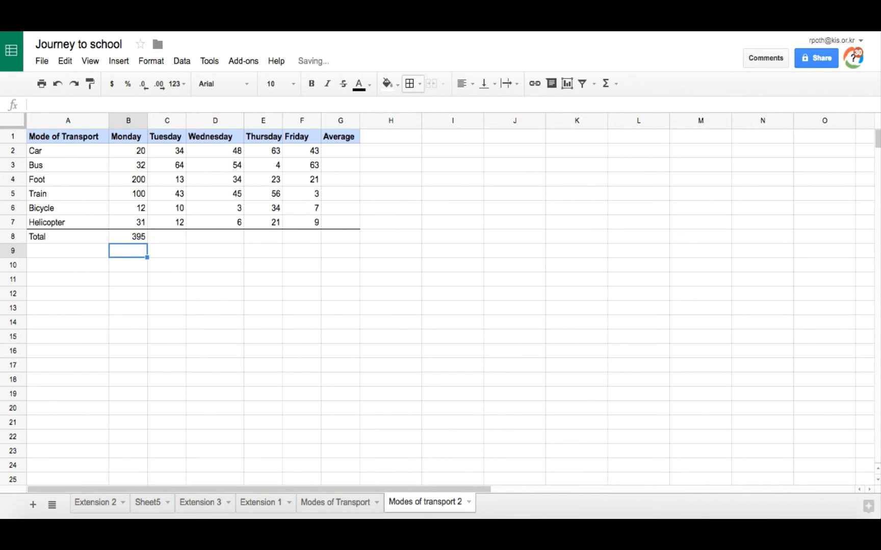
Extend the Monday total formula in B8 across C8 to F8 and check the range in each copied formula
left_click(125, 235)
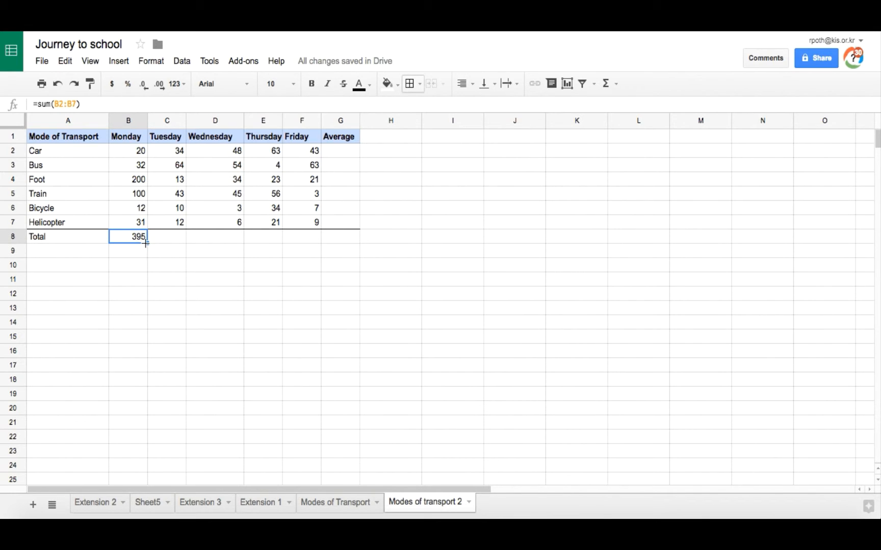
left_click_drag(176, 247, 301, 238)
left_click(173, 237)
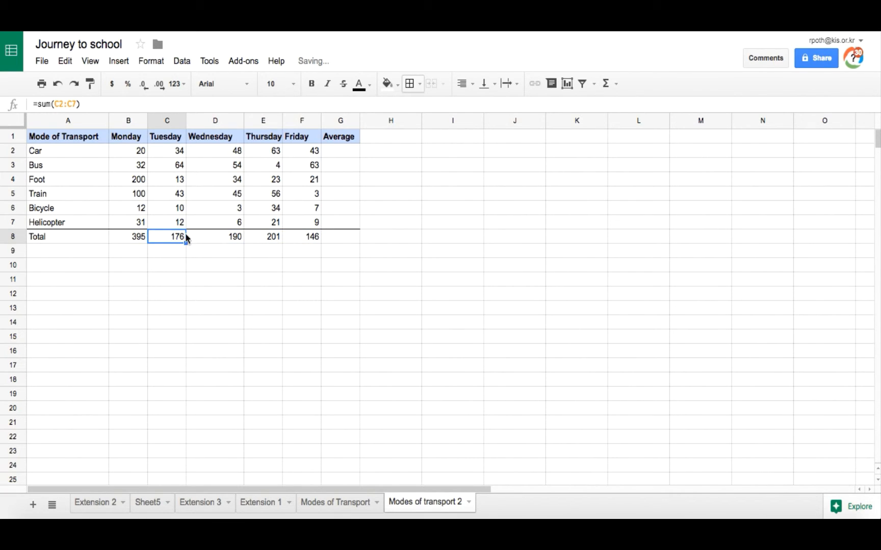
left_click(217, 237)
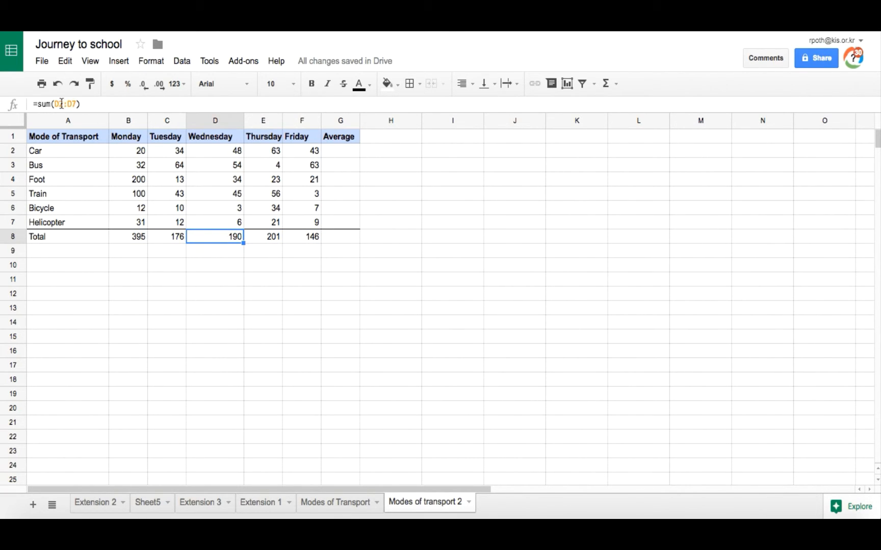
left_click(263, 237)
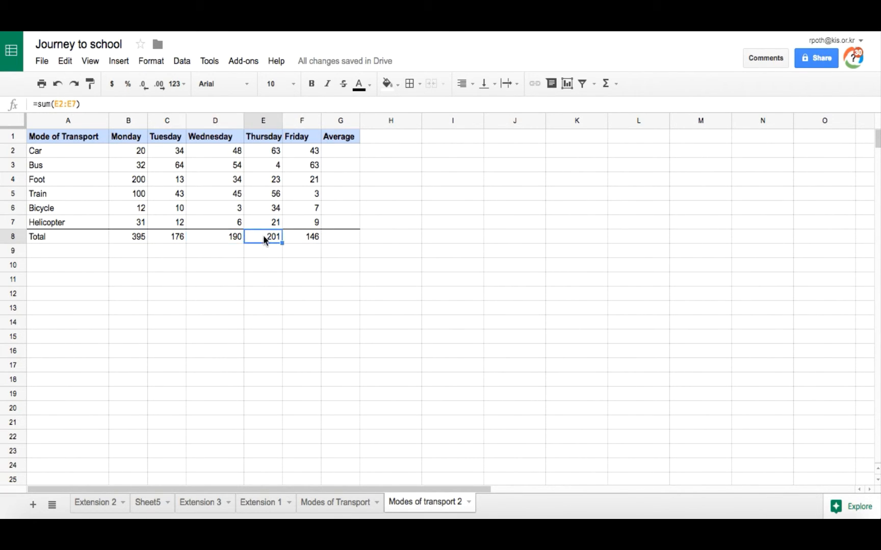
left_click(300, 236)
Enter the formula =average(B2:F2) in G2 for the Car row's weekday average
left_click(343, 155)
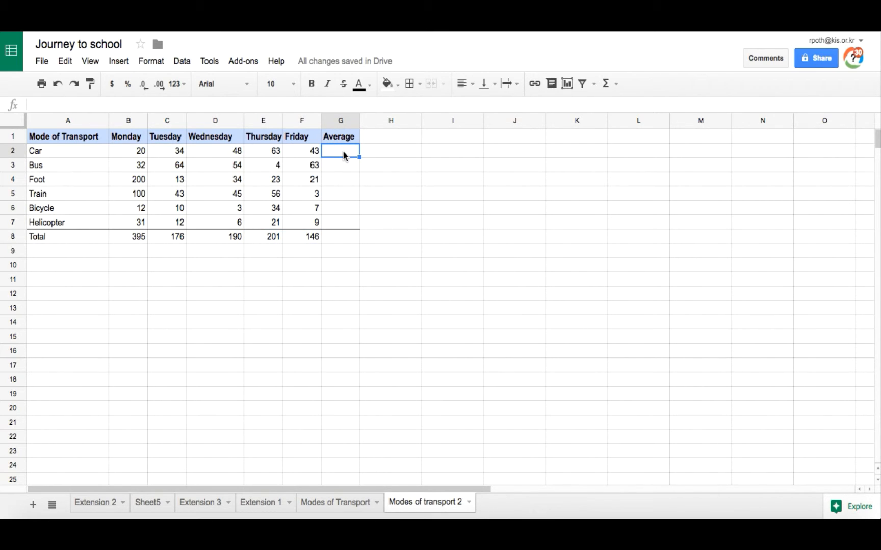
type("=")
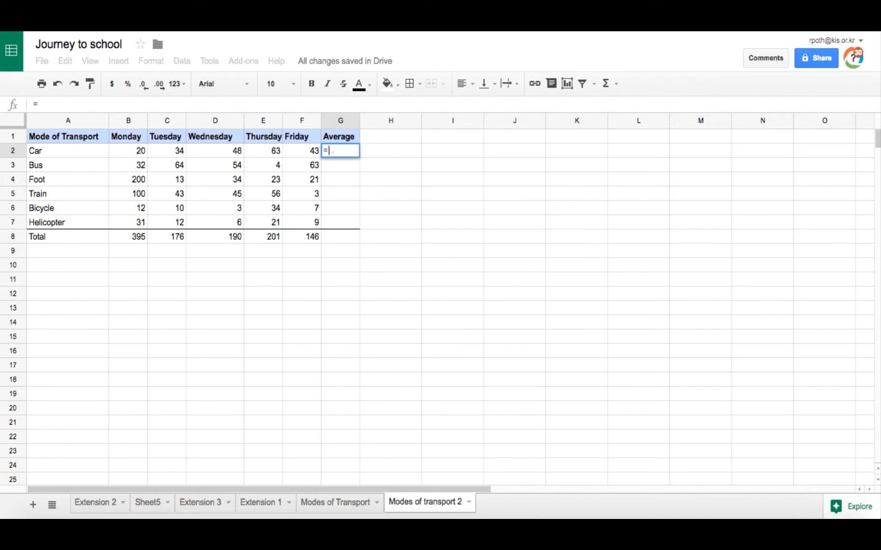
type("ave")
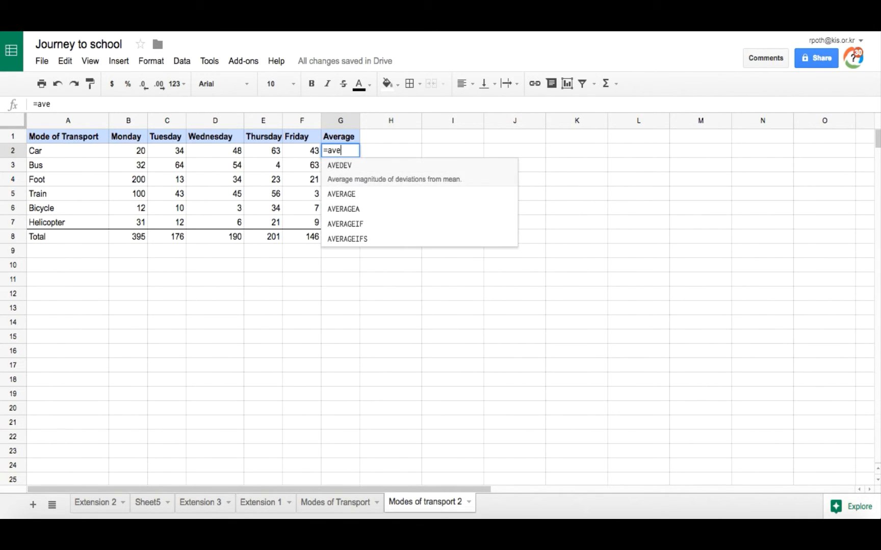
type("rage(")
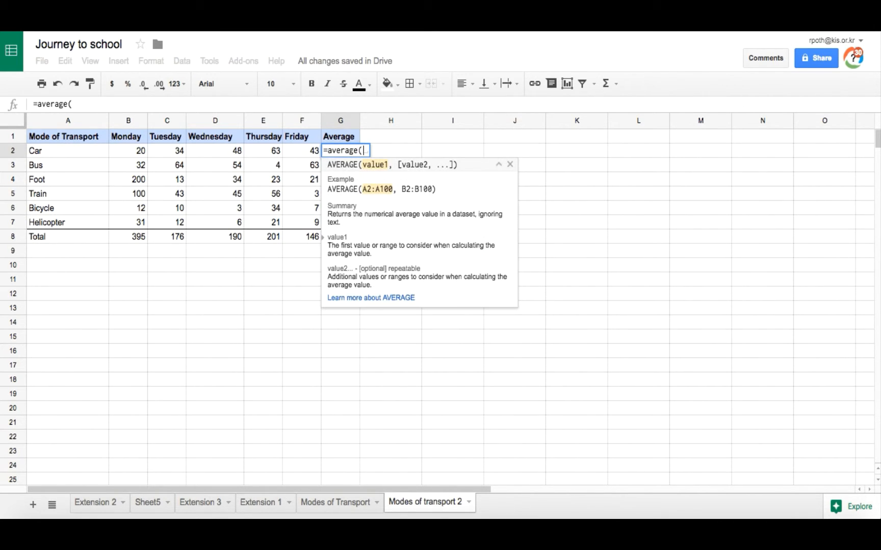
left_click_drag(131, 151, 292, 151)
type(")")
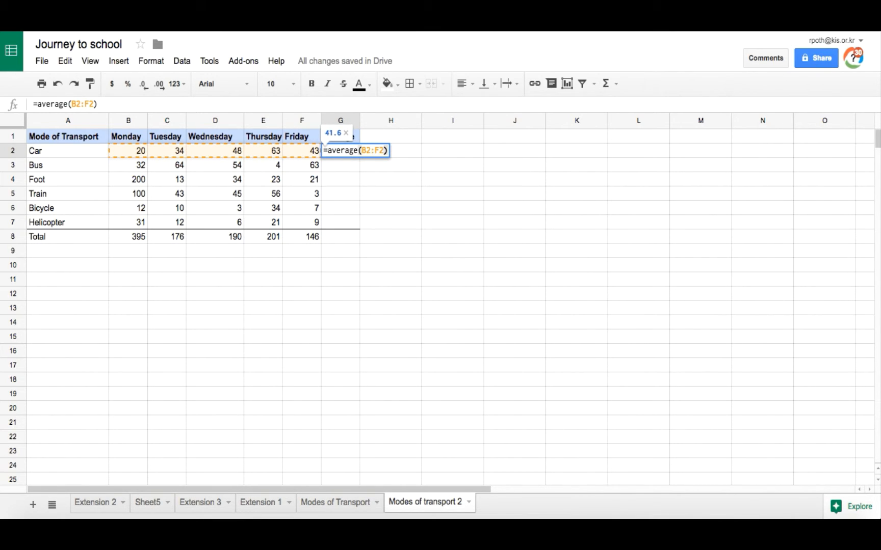
key("Return")
Fill the average formula from G2 down through G7, leaving the Total row's average cell G8 empty
left_click(339, 152)
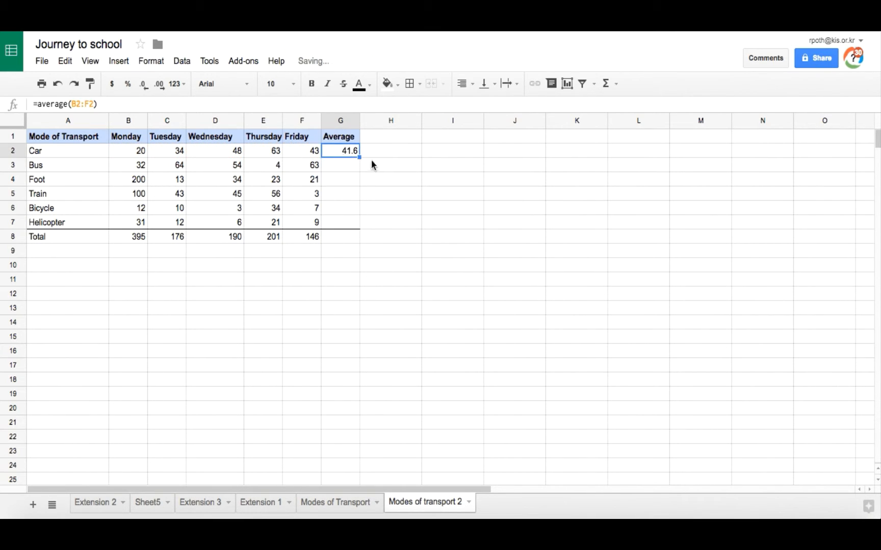
left_click_drag(361, 158, 357, 225)
left_click(342, 238)
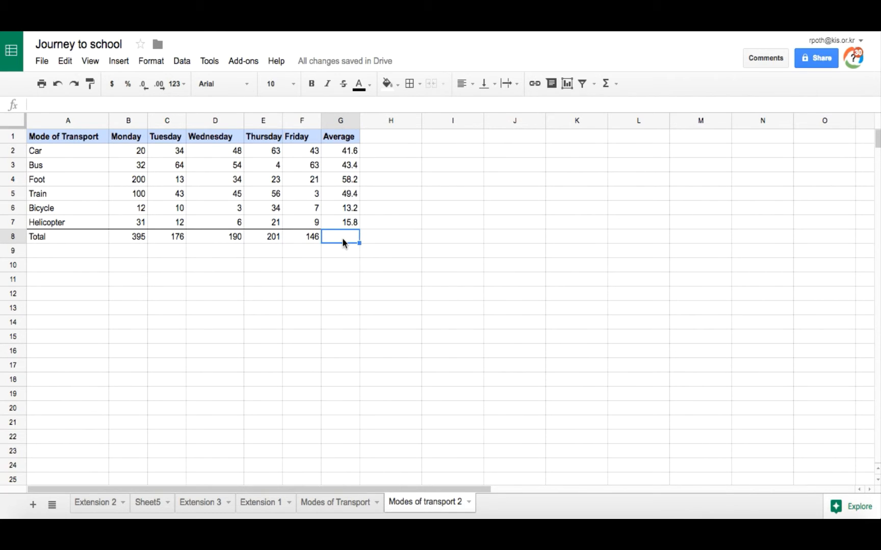
Insert a clustered column chart of A1:F7 and place it to the lower right of the table, across about columns H to M
left_click(342, 505)
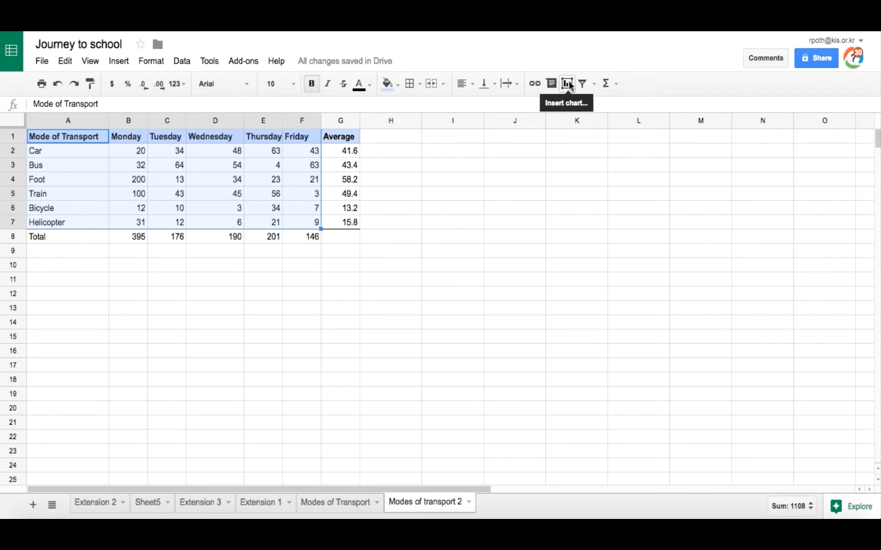
left_click(121, 62)
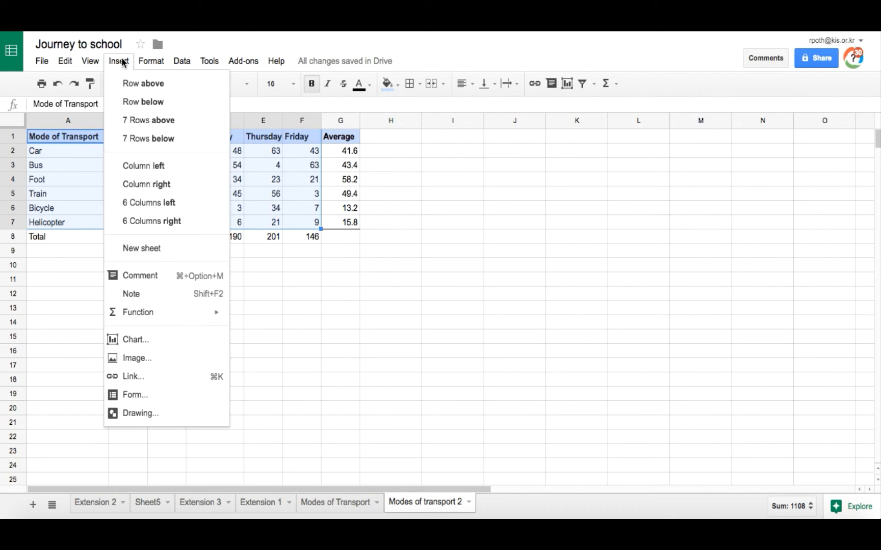
left_click(160, 341)
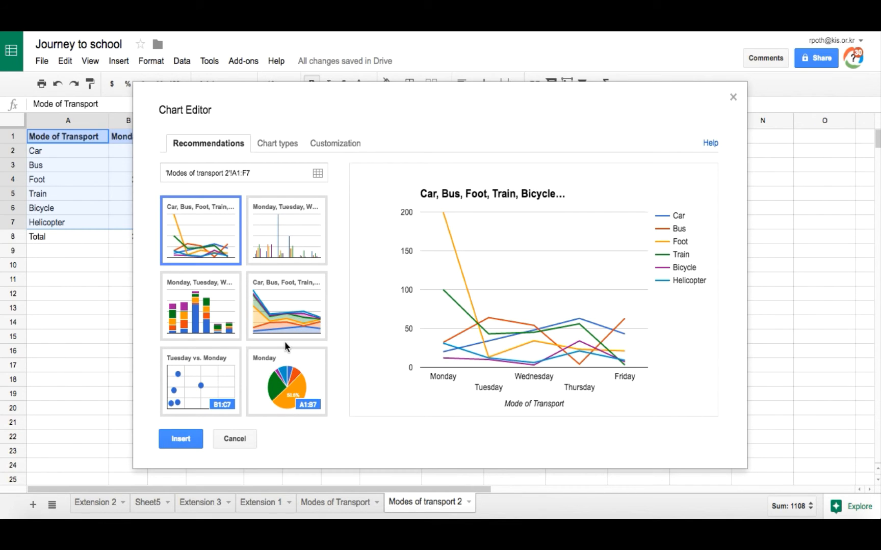
left_click(282, 235)
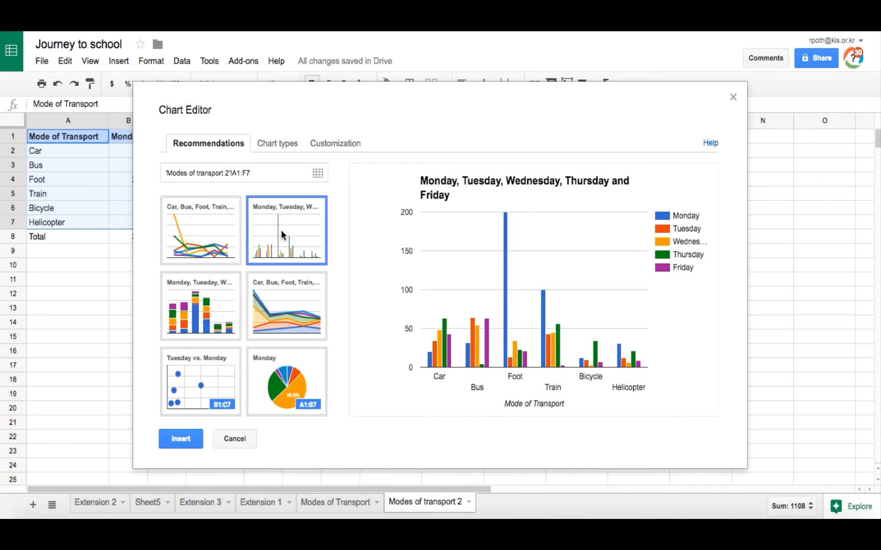
left_click(181, 442)
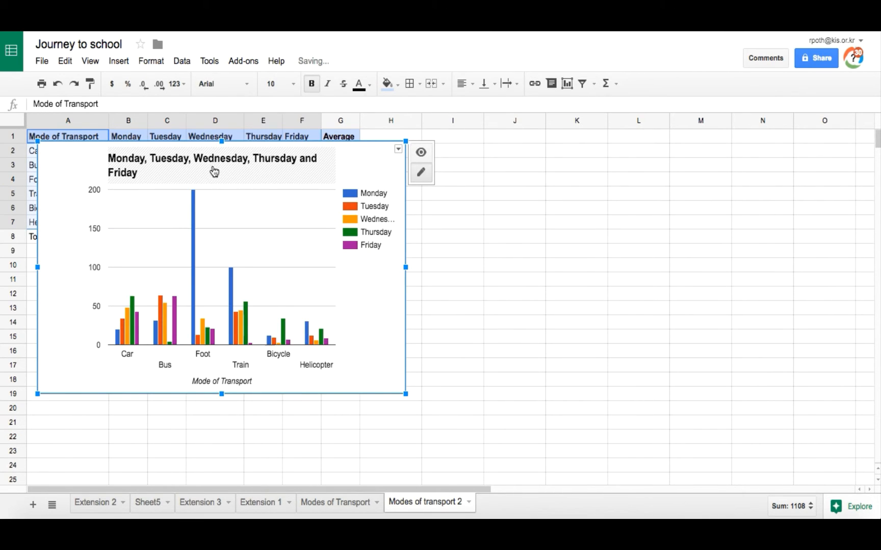
left_click_drag(73, 158, 412, 240)
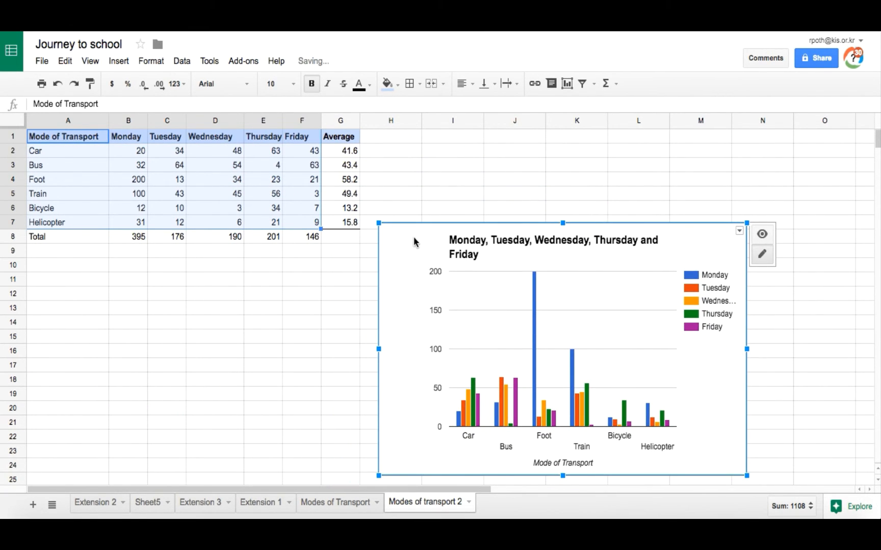
Title the chart "Number of students using different modes of transort" and compare it with the chart on the Modes of Transport sheet
left_click(341, 504)
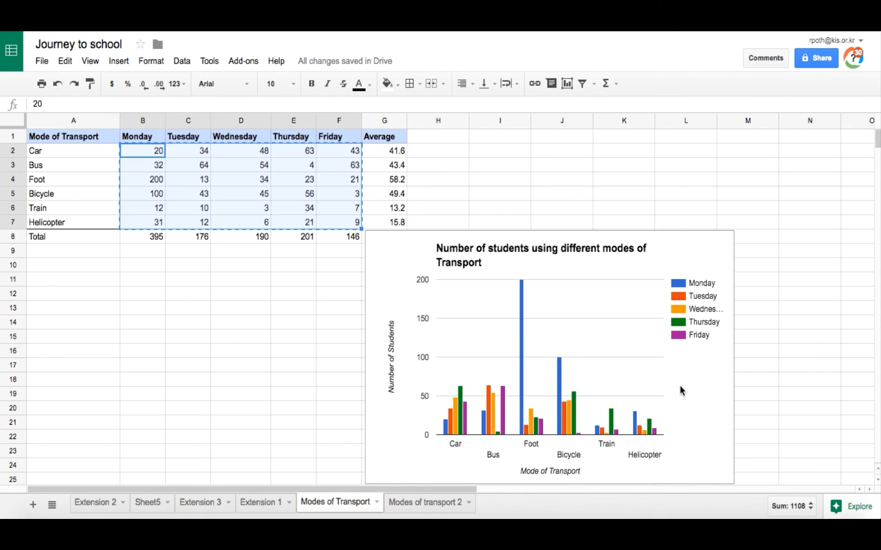
left_click(427, 504)
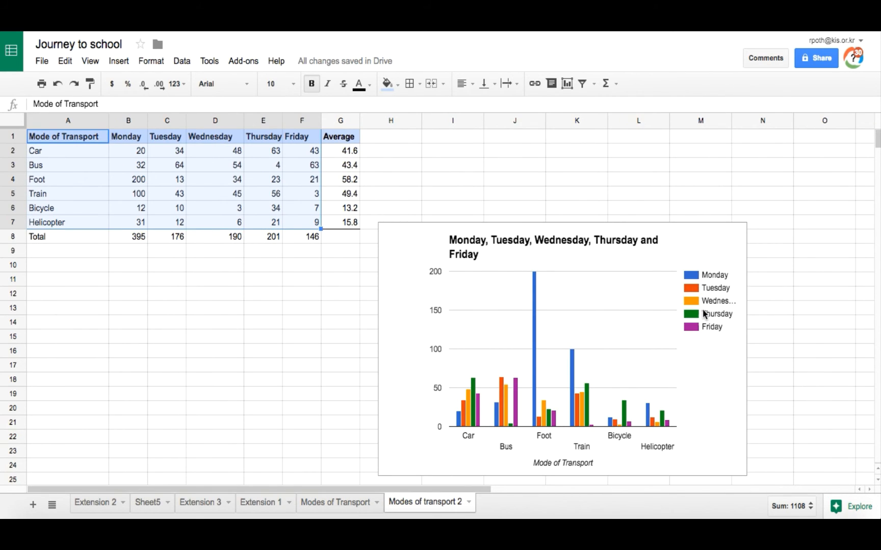
left_click(482, 243)
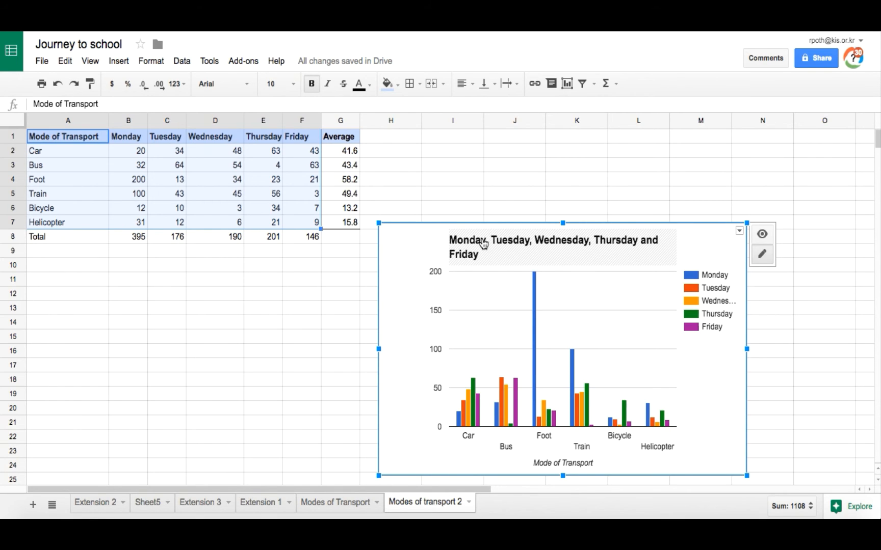
left_click(522, 244)
type("Number ")
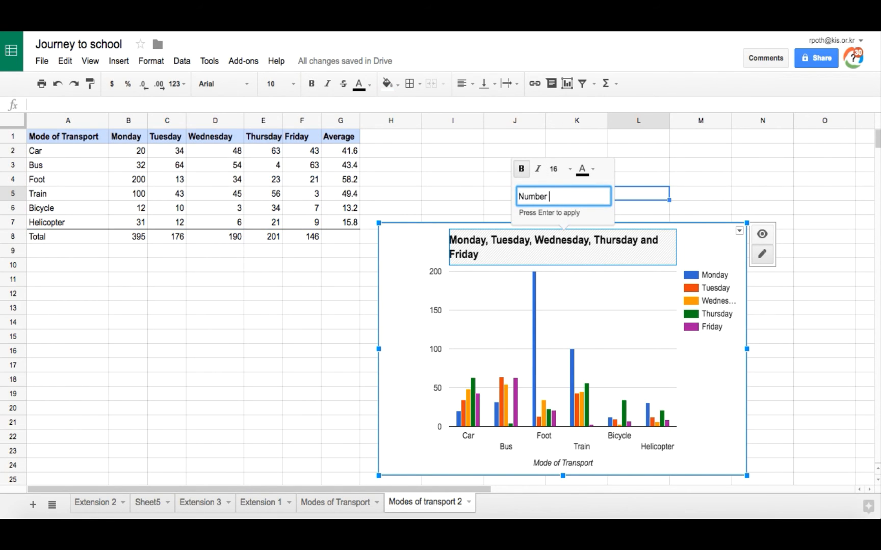
type("of students using different modes of transor")
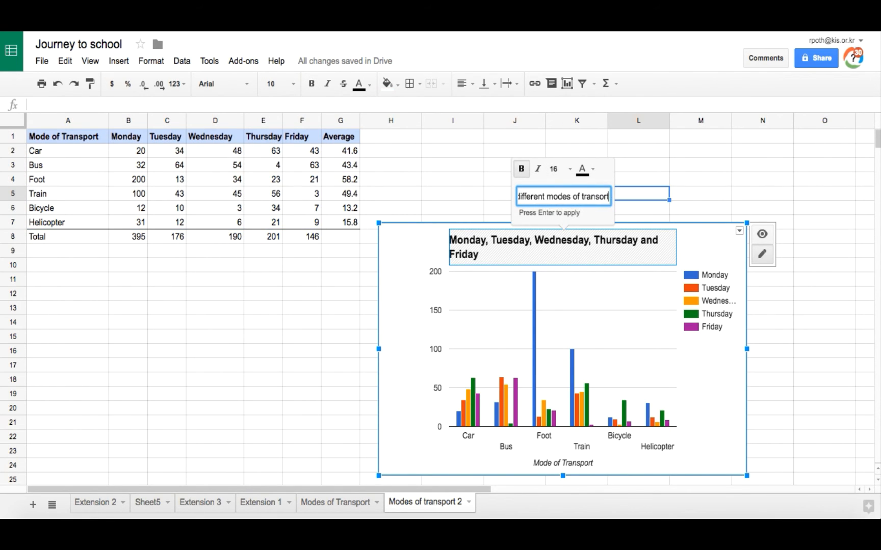
key("Return")
left_click(565, 414)
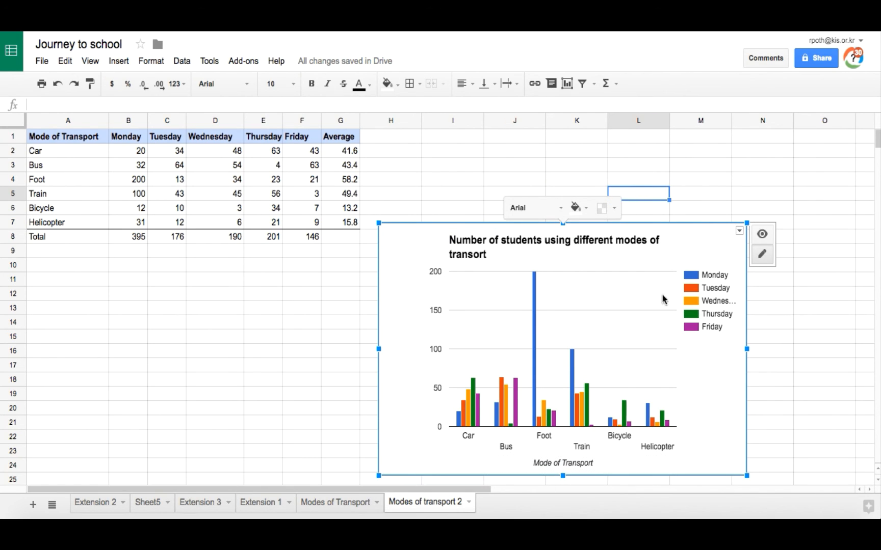
left_click(768, 151)
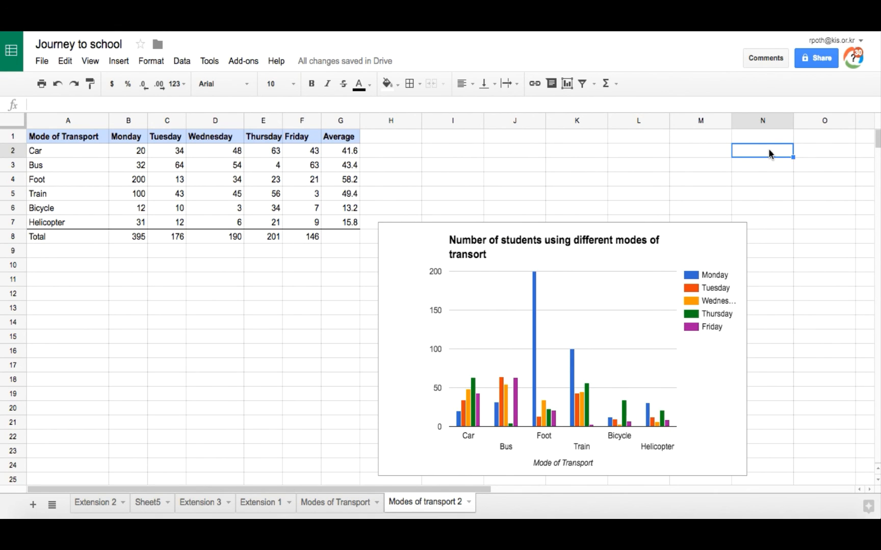
left_click(333, 504)
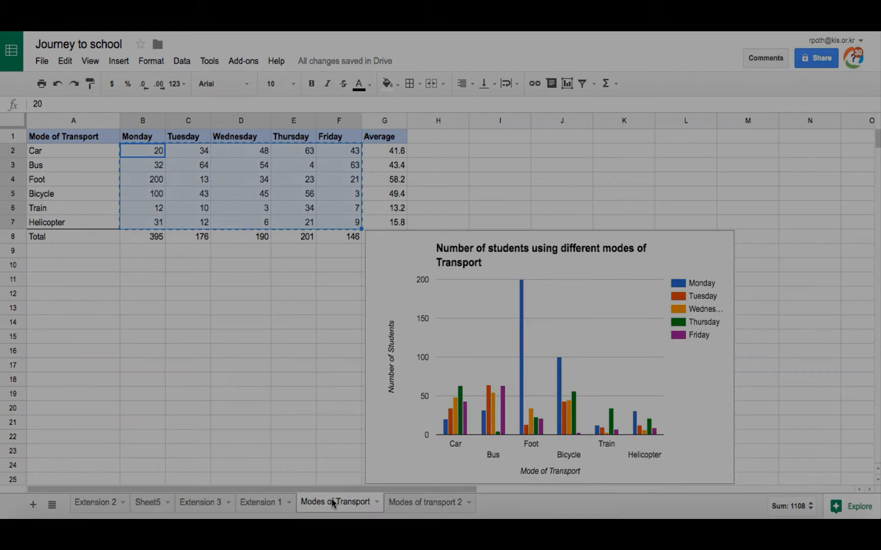